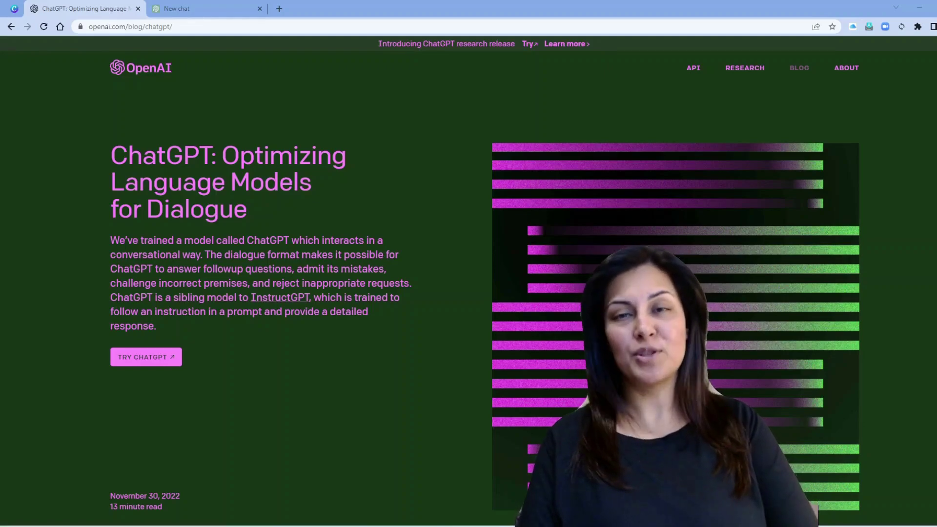
Step: Switch from the OpenAI blog tab to the empty New chat tab in ChatGPT
key(ctrl+Tab)
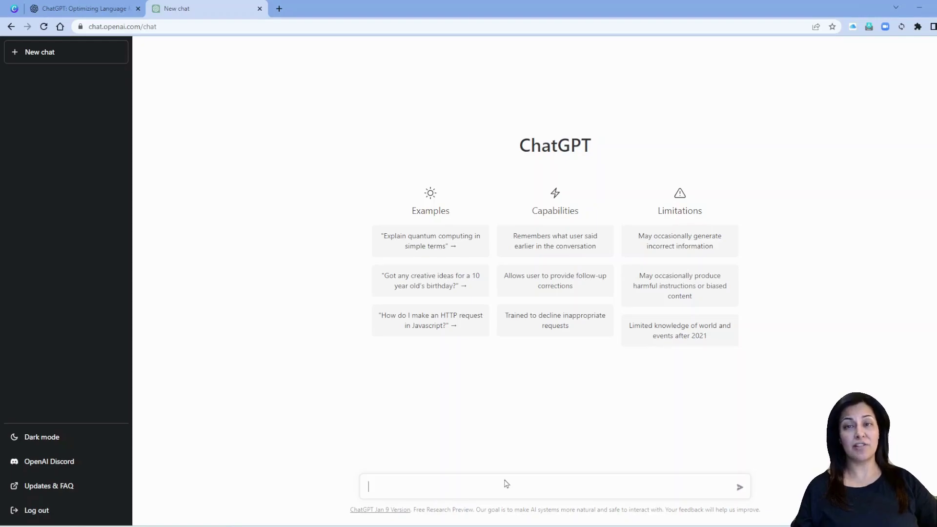
Step: Ask ChatGPT 'What is open AI?'
text(What )
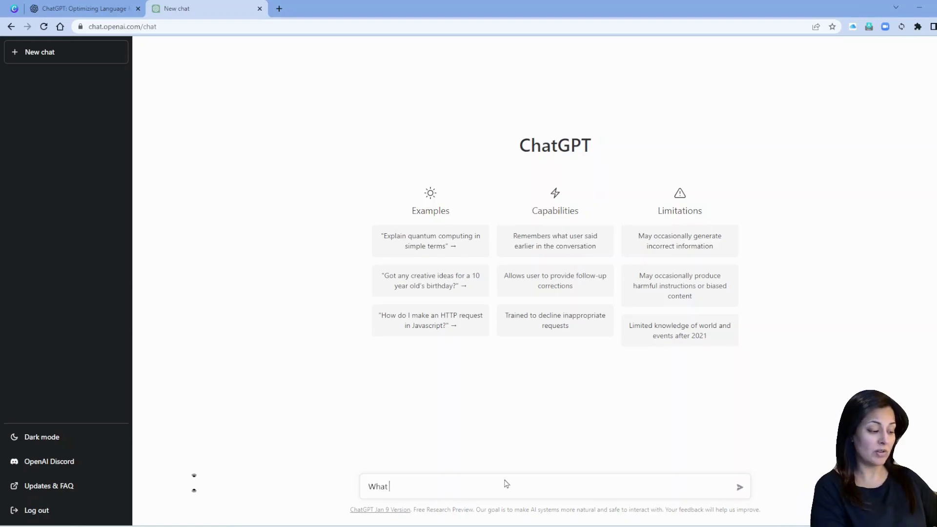
text(is open AI?)
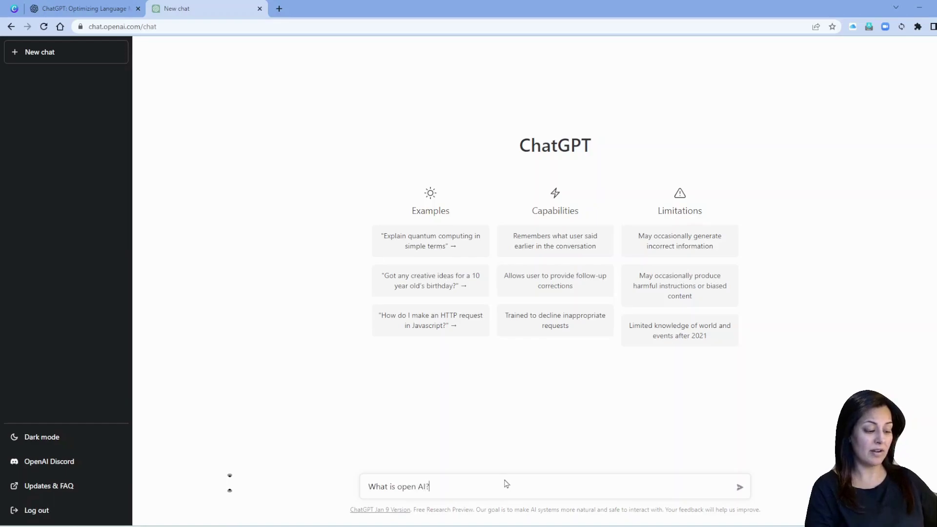
key(Return)
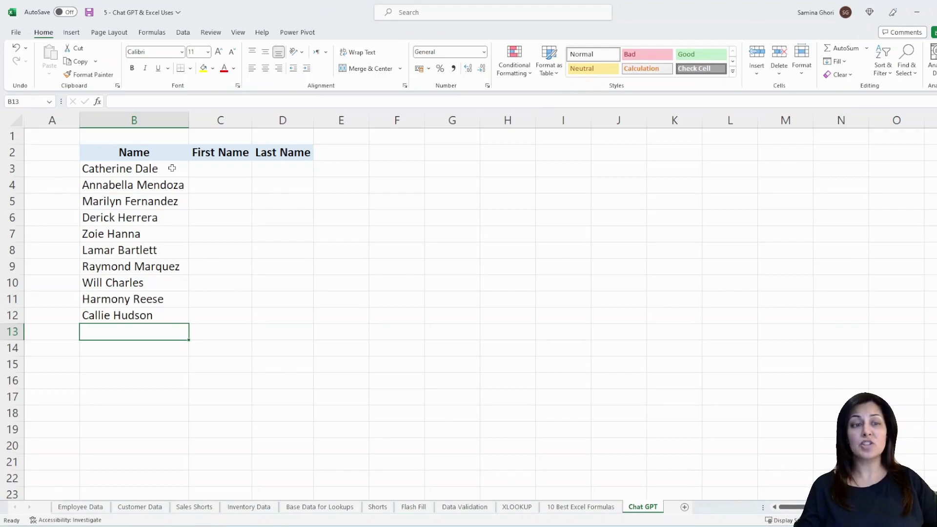
Step: Select the ten full names in cells B3 through B12
drag(172, 168, 164, 317)
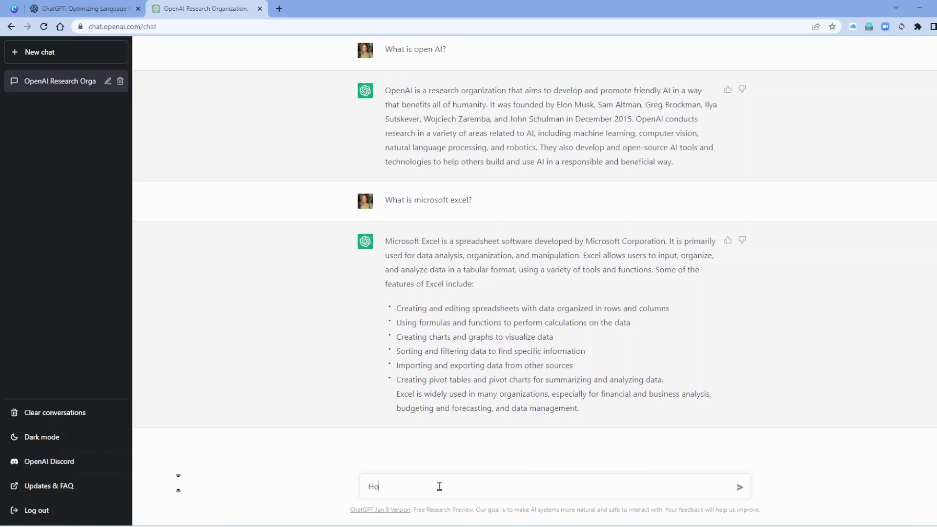
Step: Type the question 'How can we seprae the names in column B in excel' into ChatGPT
text(an we seprae the names in cp)
key(BackSpace)
text(olumn)
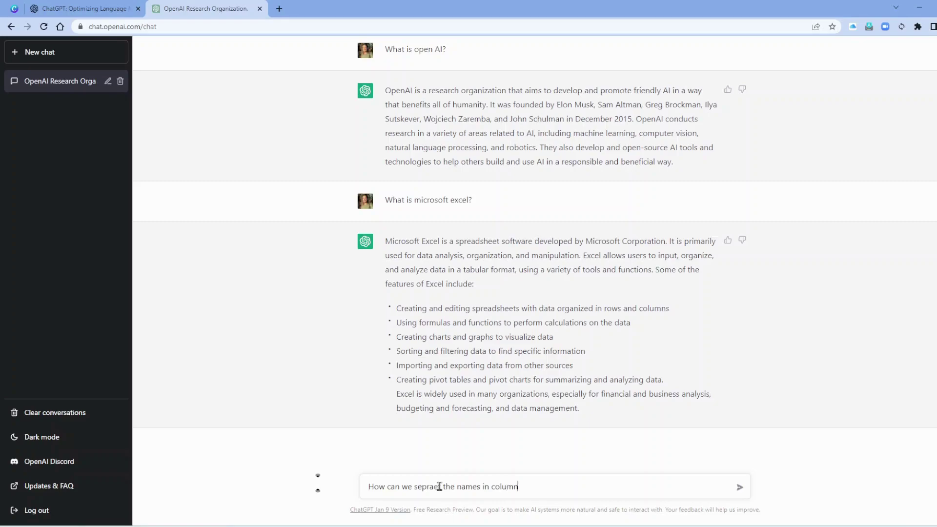
text( B in excel)
Step: Send the name-splitting question and get ChatGPT's four methods, including Text to Columns
key(Return)
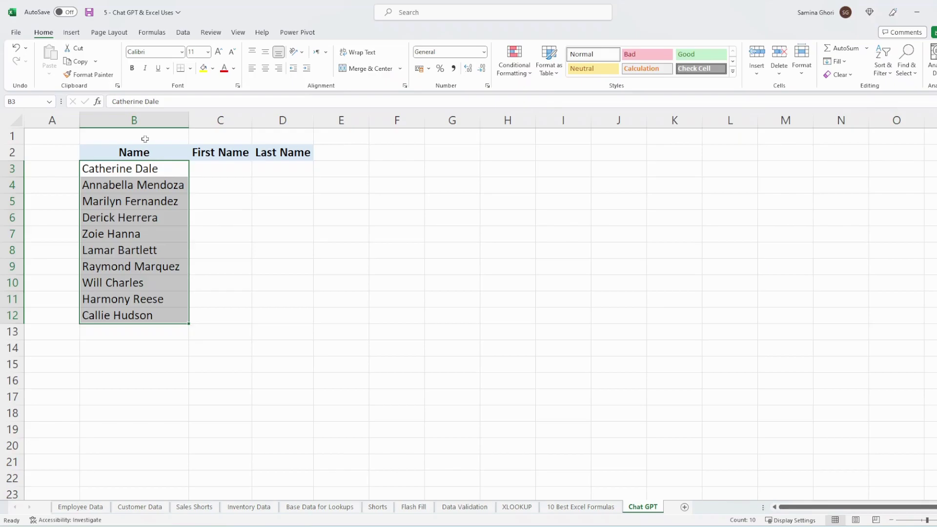
Step: Split column B's full names at spaces with Text to Columns, replacing existing data
click(142, 121)
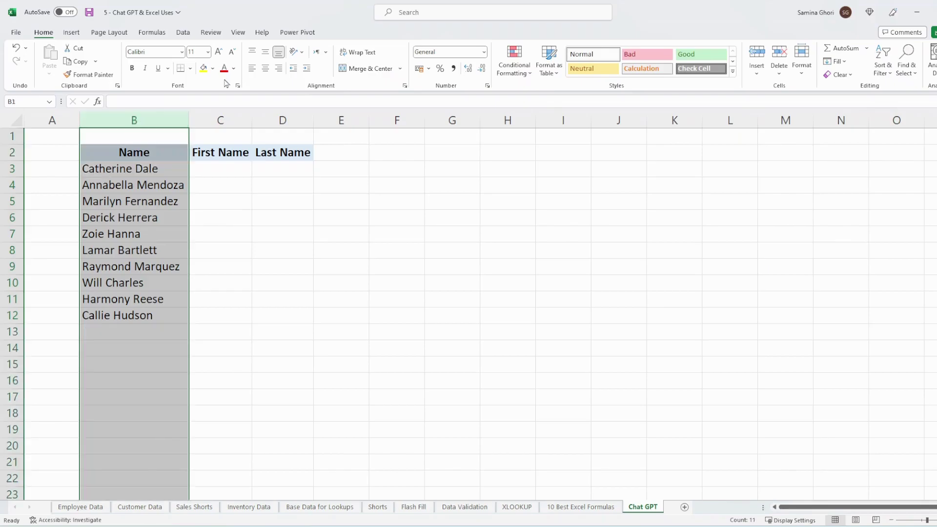
click(183, 33)
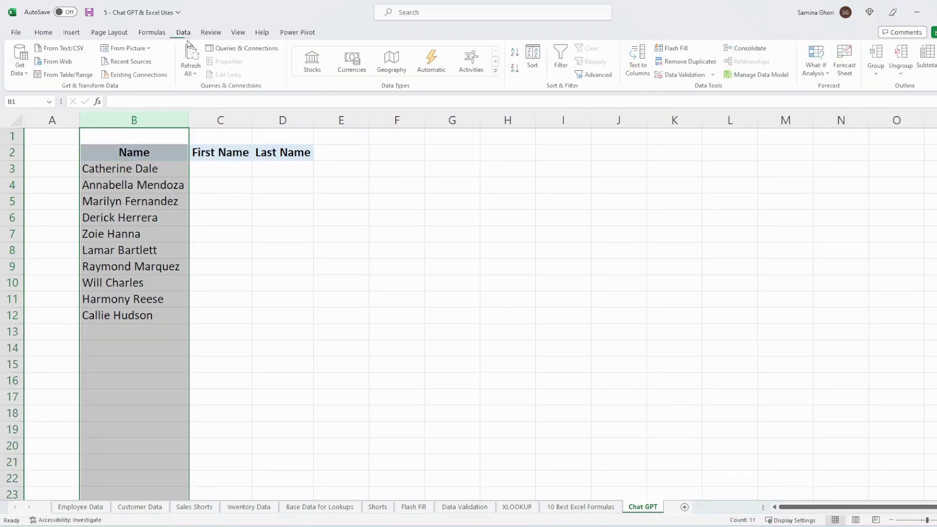
click(643, 78)
click(447, 305)
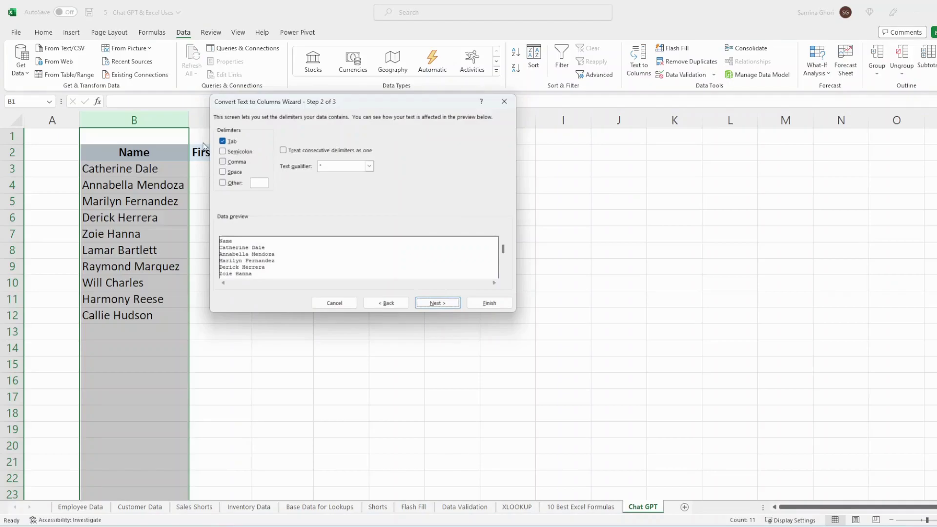
click(234, 173)
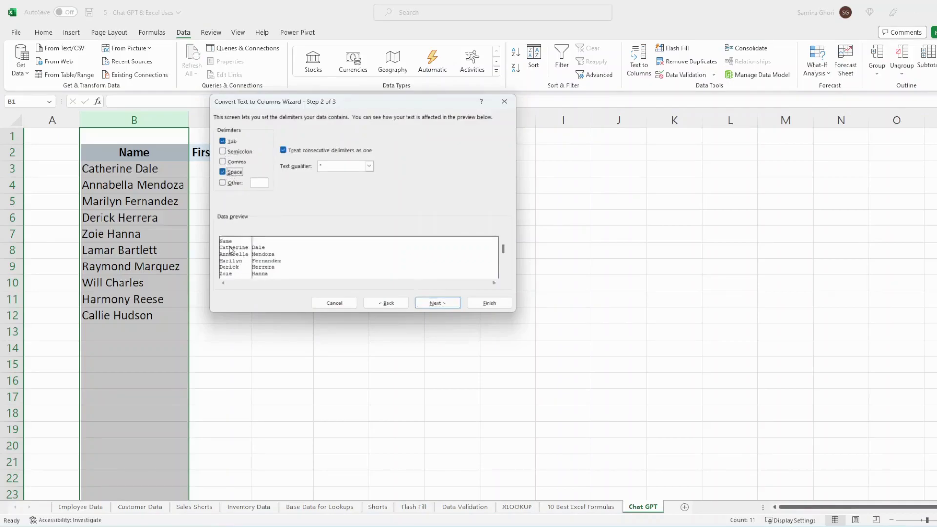
click(442, 305)
click(490, 303)
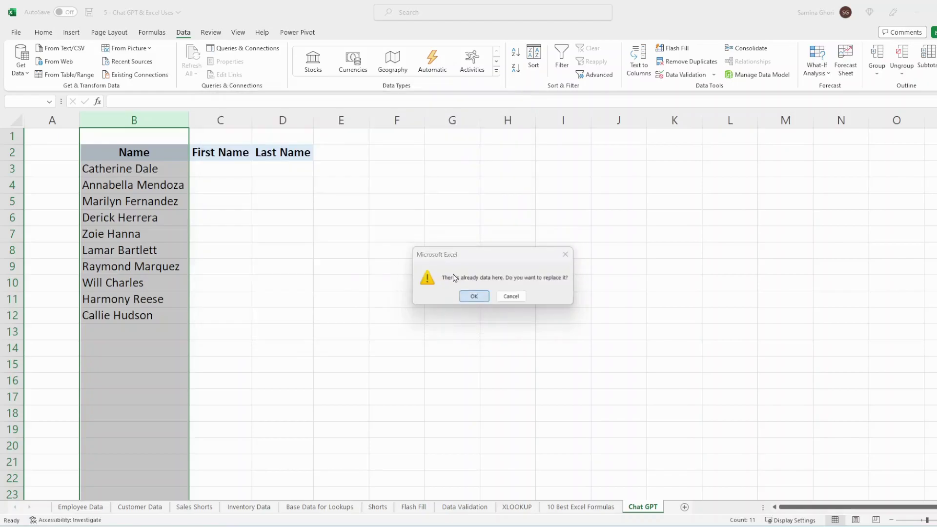
click(474, 296)
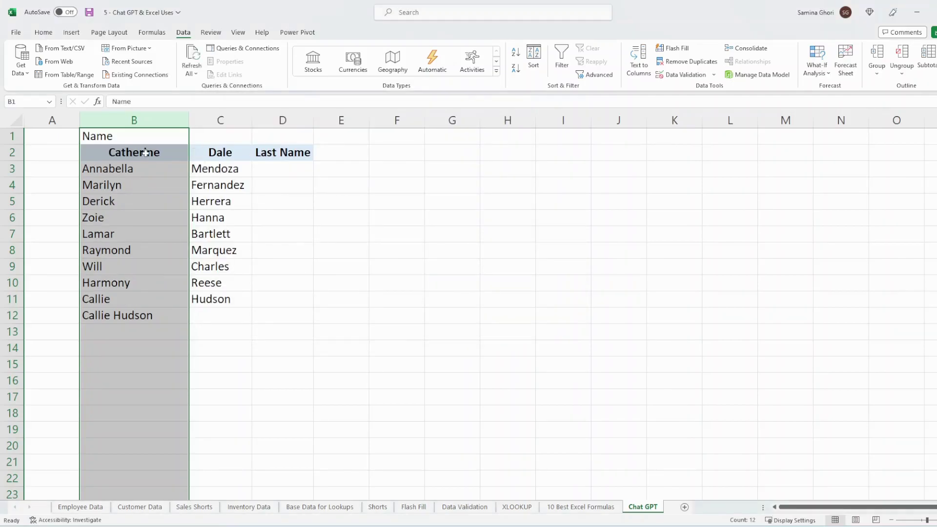
Step: Clear the leftover Last Name heading in cell D2
click(270, 204)
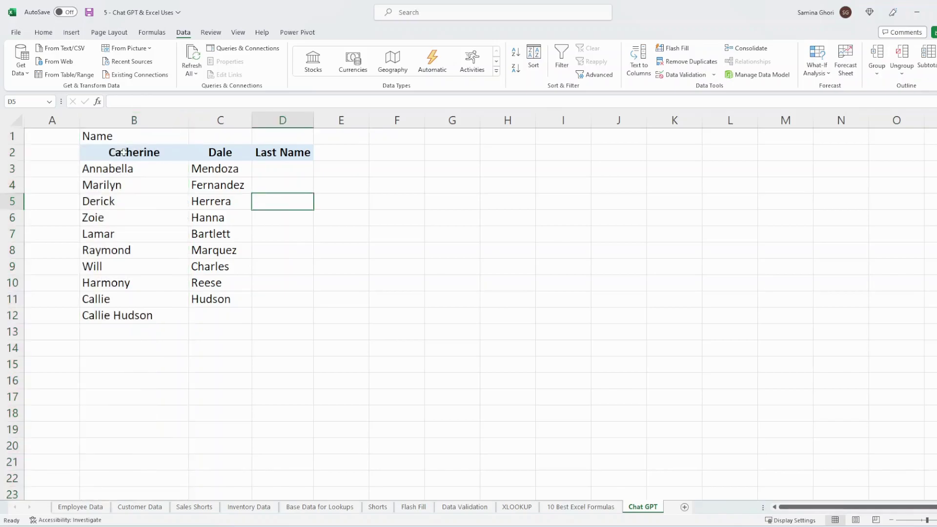
drag(123, 152, 279, 154)
click(279, 154)
key(Delete)
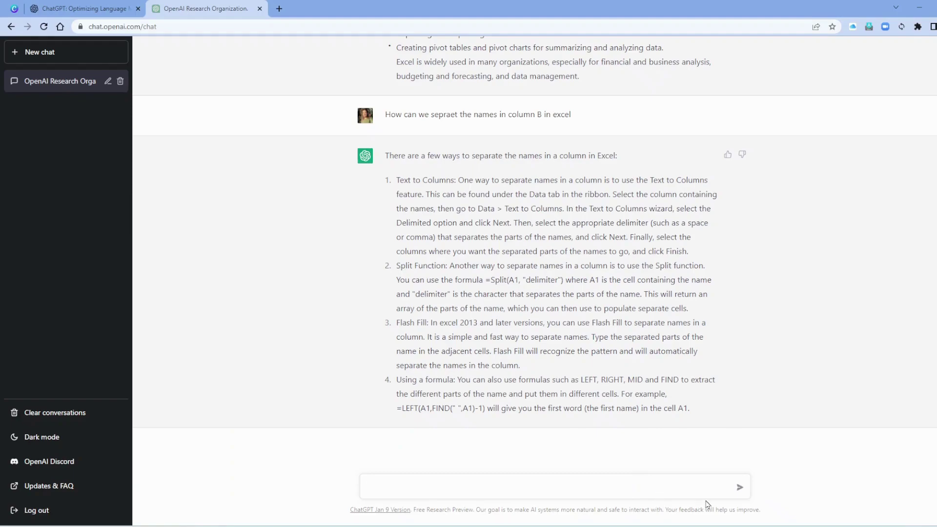
Step: Ask ChatGPT how to find profit from cost in C3 and price in D3, then enter =d3-c3
text(How to find the porfit in excel between cost in cell c3 and price in cell d3)
click(439, 486)
key(BackSpace)
key(BackSpace)
text(ro)
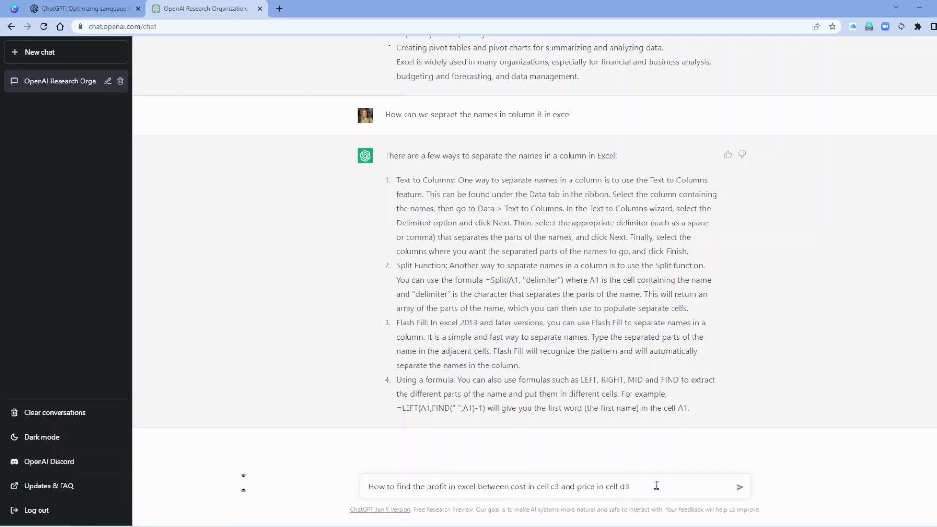
key(Return)
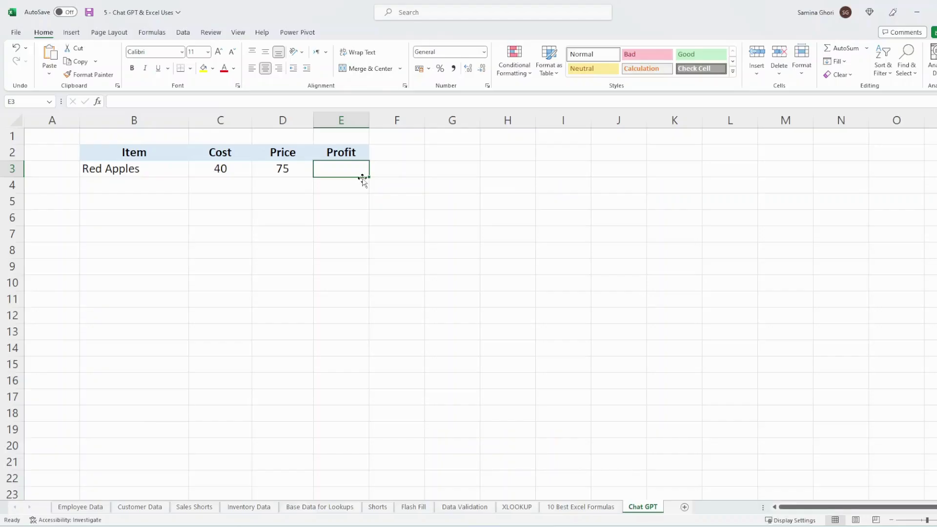
text(=d3-c3)
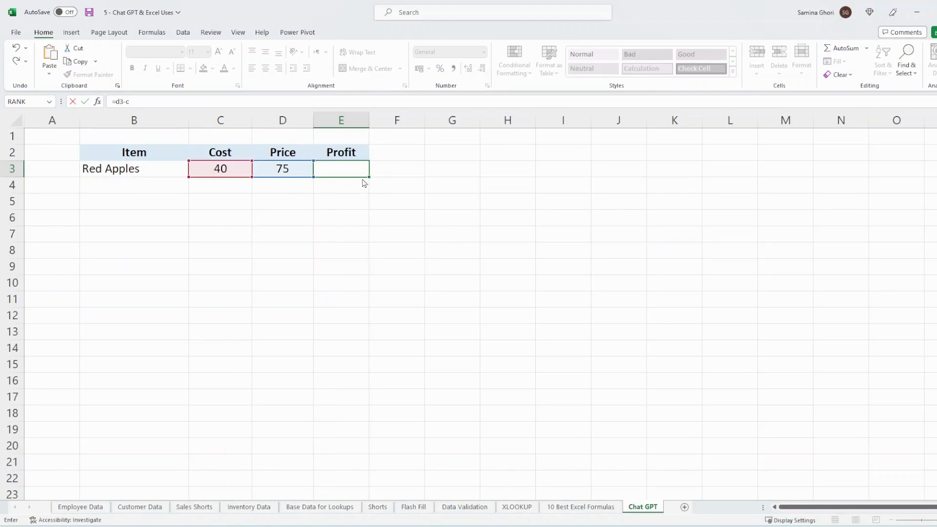
Step: Commit the =D3-C3 formula in E3, giving Red Apples a profit of 35
key(Return)
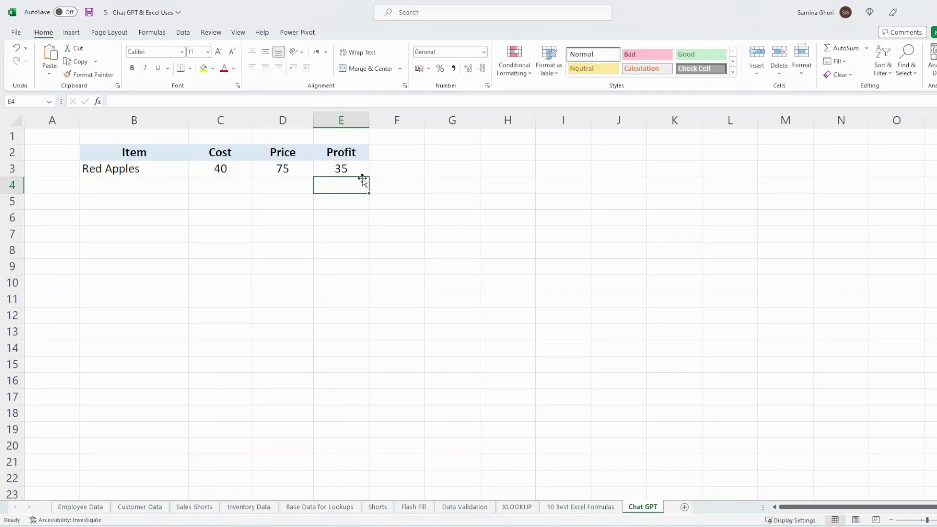
key(Up)
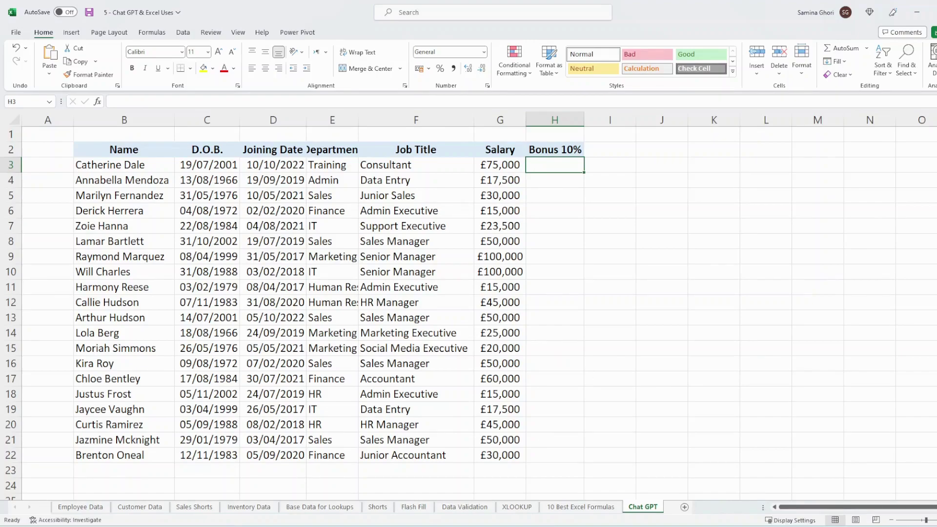
Step: Review the employee salary table with its empty Bonus 10% column
mouse_move(639, 526)
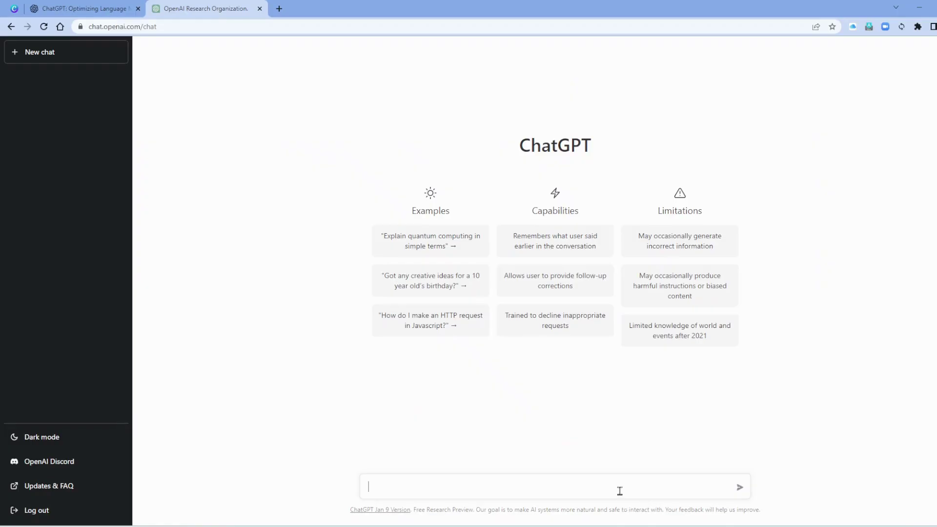
Step: Ask ChatGPT 'How can I make a macro in excel to calcualte 10% from a column'
text(can I make a macro in excel to calcualte 10% from a column)
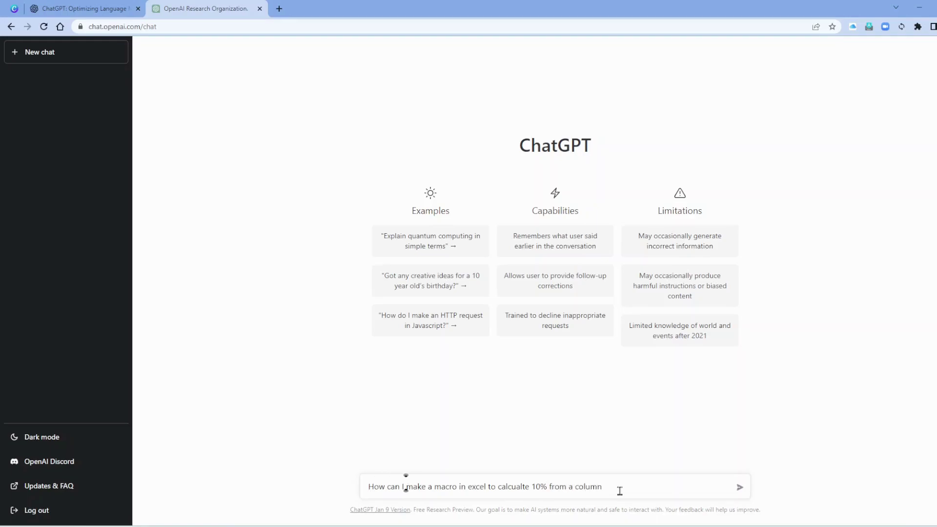
key(Return)
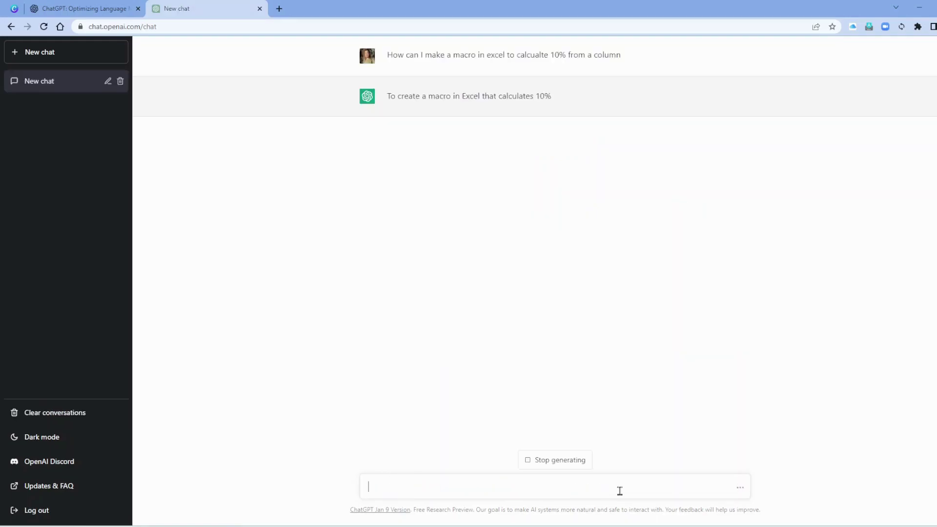